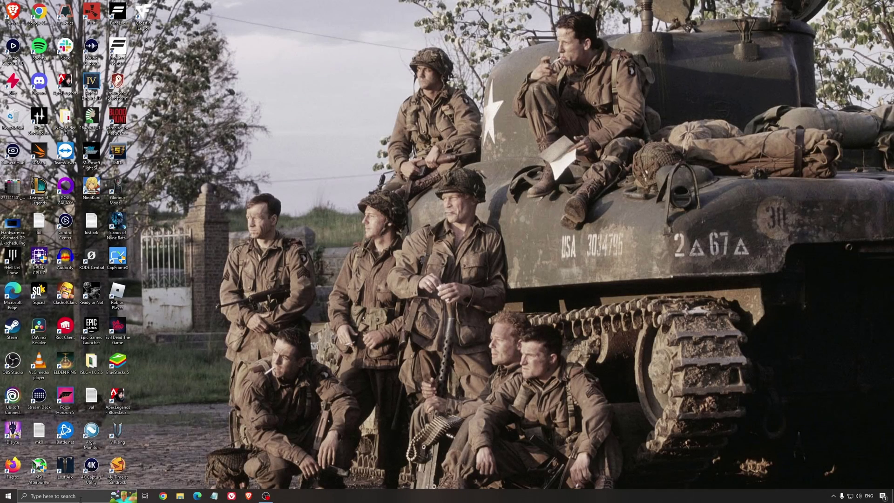
Search 'game mode' and open the Game Mode settings page, with Game Mode switched On
{"action": "left_click", "coordinate": [79, 496]}
{"action": "type", "text": "game mode"}
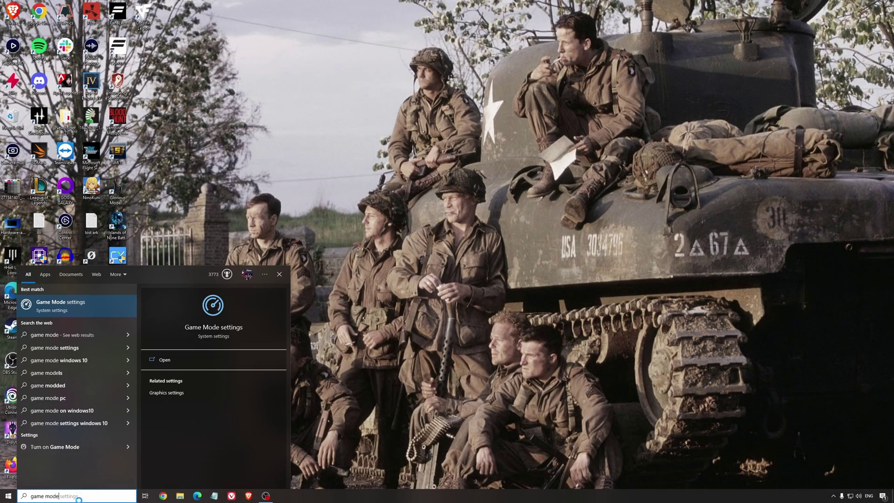
{"action": "key", "text": "Return"}
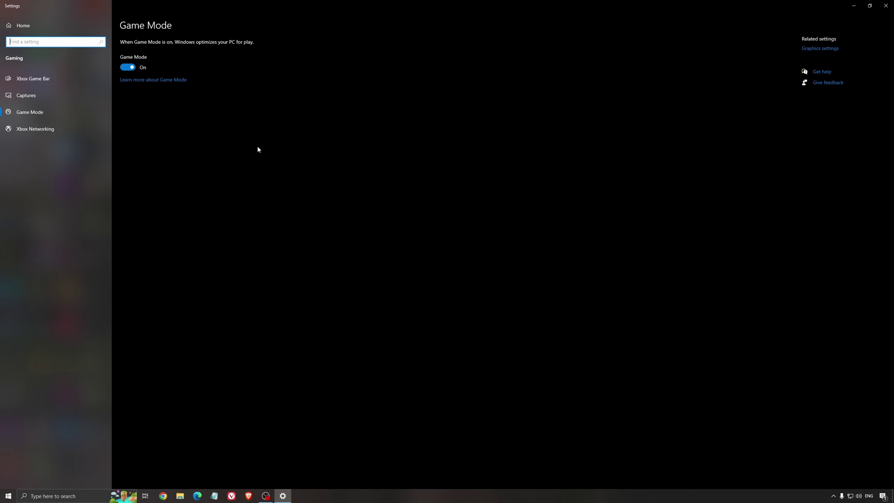
Verify Xbox Game Bar and Captures background recording are Off, then close Settings
{"action": "left_click", "coordinate": [51, 80]}
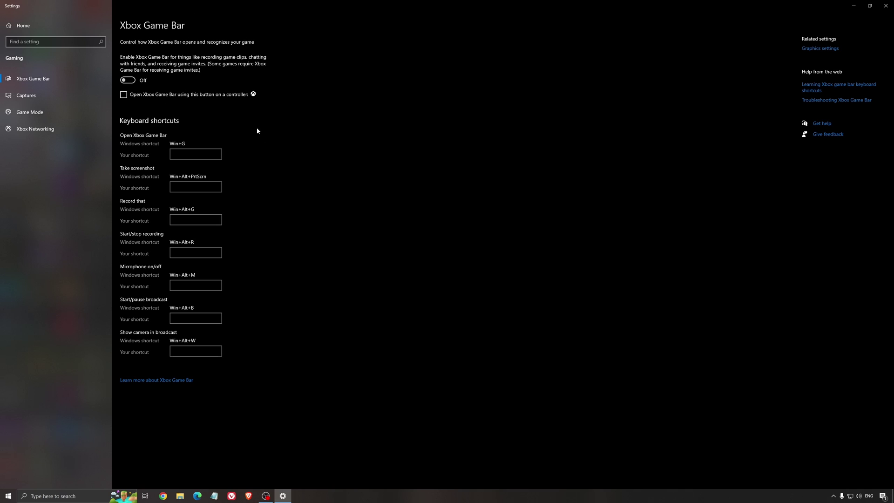
{"action": "left_click", "coordinate": [70, 95]}
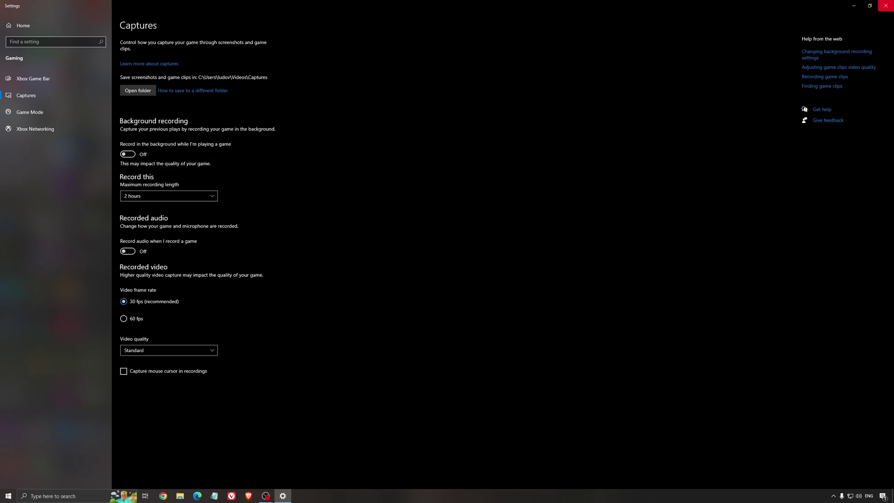
{"action": "left_click", "coordinate": [890, 4]}
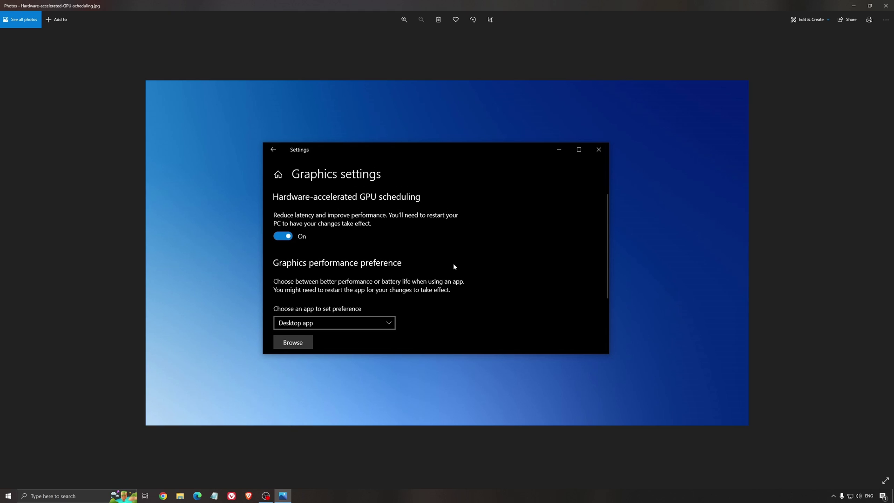
Close the Hardware-accelerated GPU scheduling screenshot in Photos
{"action": "left_click", "coordinate": [886, 5]}
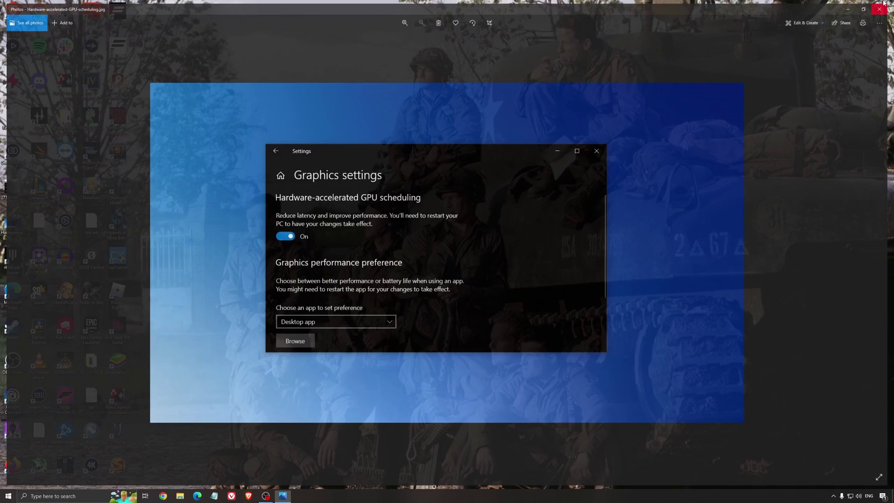
Launch AMD Adrenalin from the system tray and run Check for Updates on the Home dashboard
{"action": "left_click", "coordinate": [833, 497]}
{"action": "left_click", "coordinate": [841, 469]}
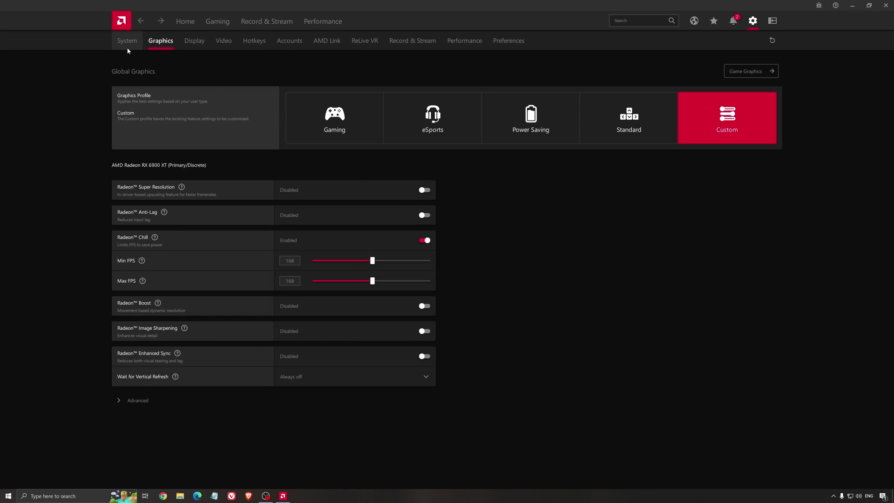
{"action": "left_click", "coordinate": [185, 21]}
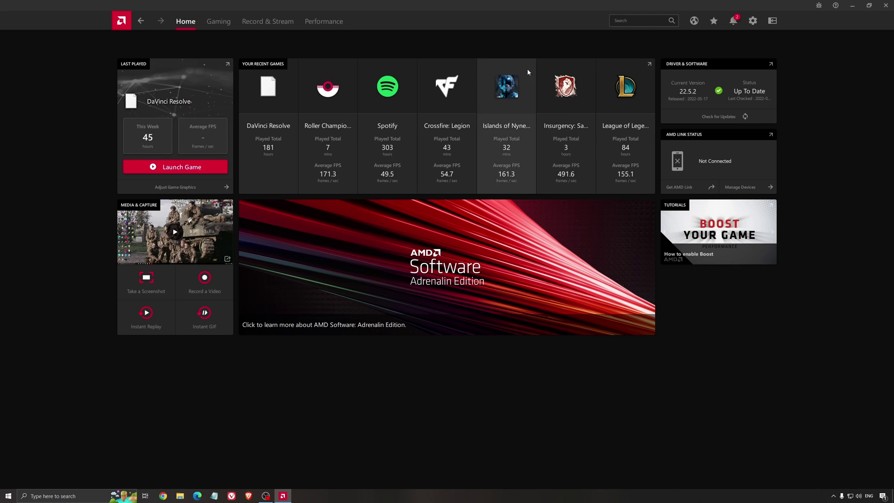
{"action": "left_click", "coordinate": [716, 121]}
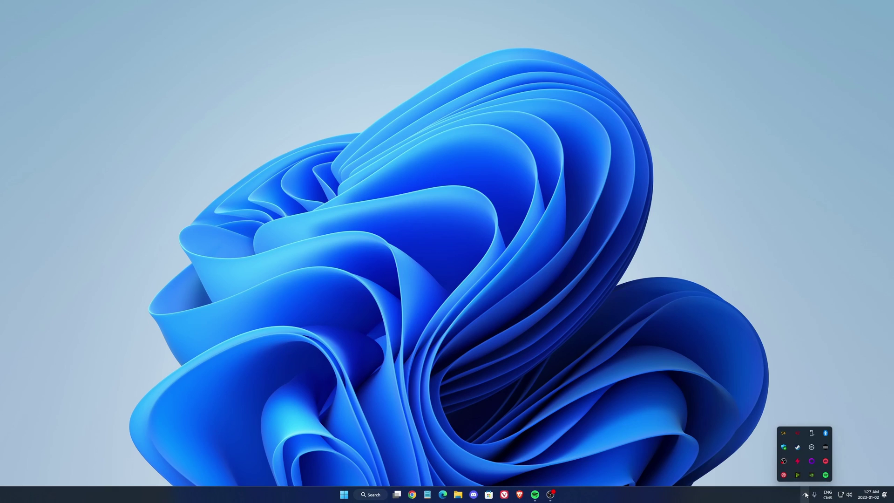
Open NVIDIA Control Panel from the tray and scroll through the Manage 3D Settings Global Settings list
{"action": "right_click", "coordinate": [812, 475]}
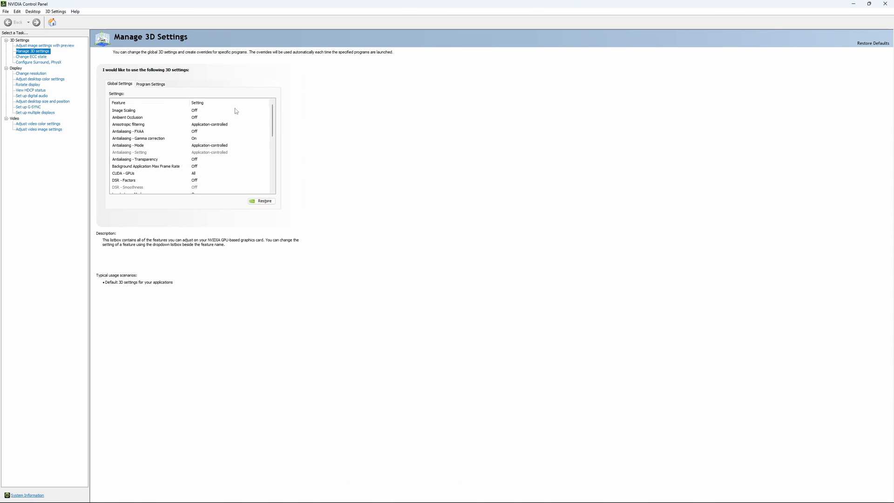
{"action": "left_click_drag", "start_coordinate": [274, 112], "coordinate": [276, 133]}
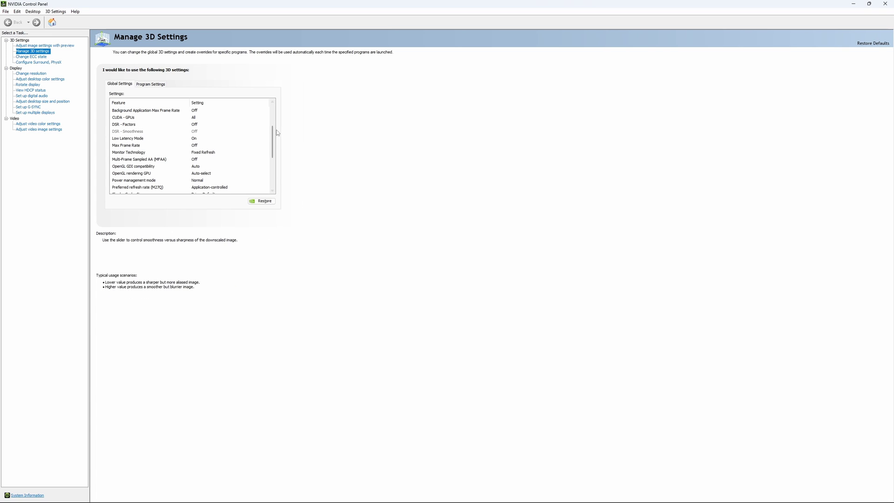
{"action": "scroll", "coordinate": [273, 139], "scroll_direction": "down", "scroll_amount": 2}
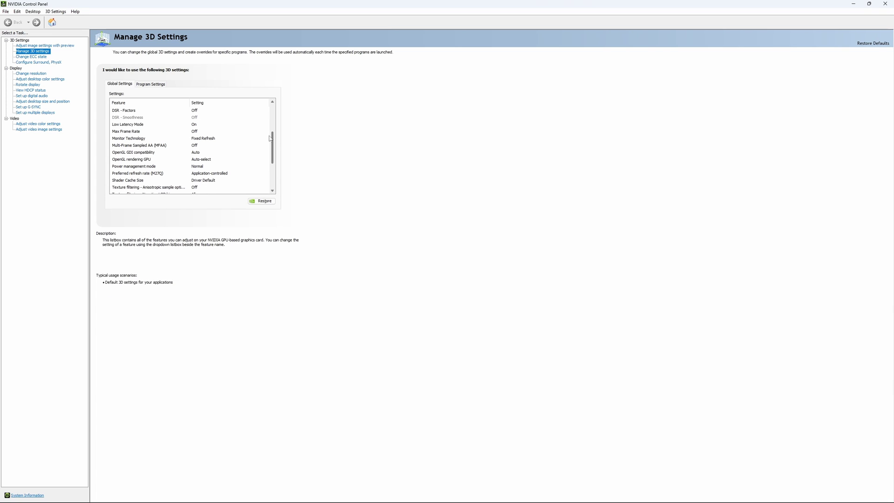
Try turning Max Frame Rate On and raising its slider, then set it back to Off
{"action": "left_click", "coordinate": [191, 133]}
{"action": "left_click", "coordinate": [191, 132]}
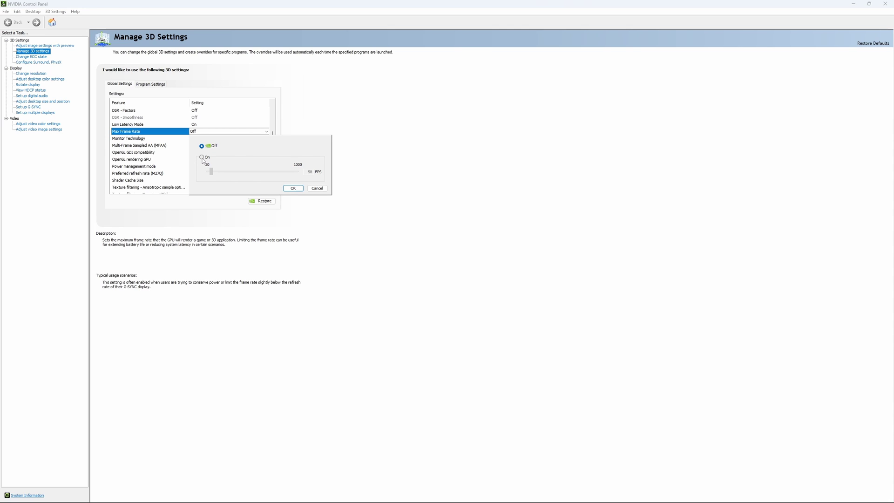
{"action": "left_click", "coordinate": [202, 158]}
{"action": "left_click", "coordinate": [215, 176]}
{"action": "left_click_drag", "start_coordinate": [218, 175], "coordinate": [223, 177]}
{"action": "left_click", "coordinate": [202, 146]}
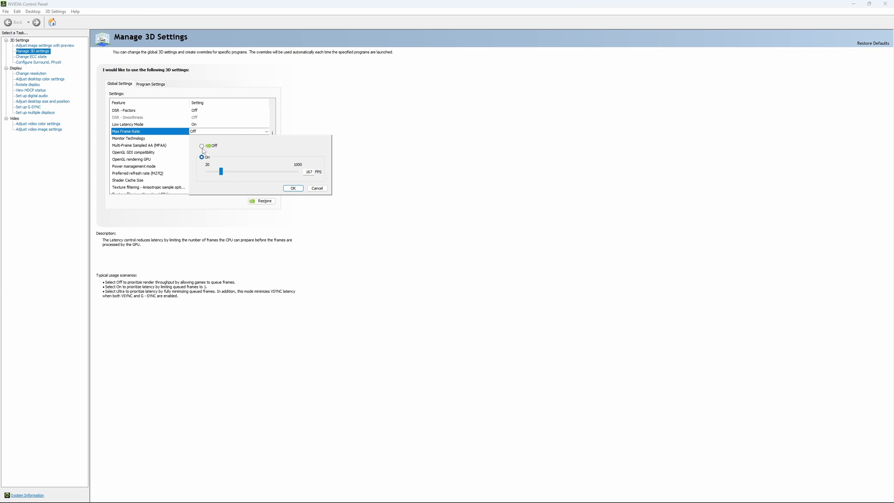
{"action": "left_click", "coordinate": [293, 188]}
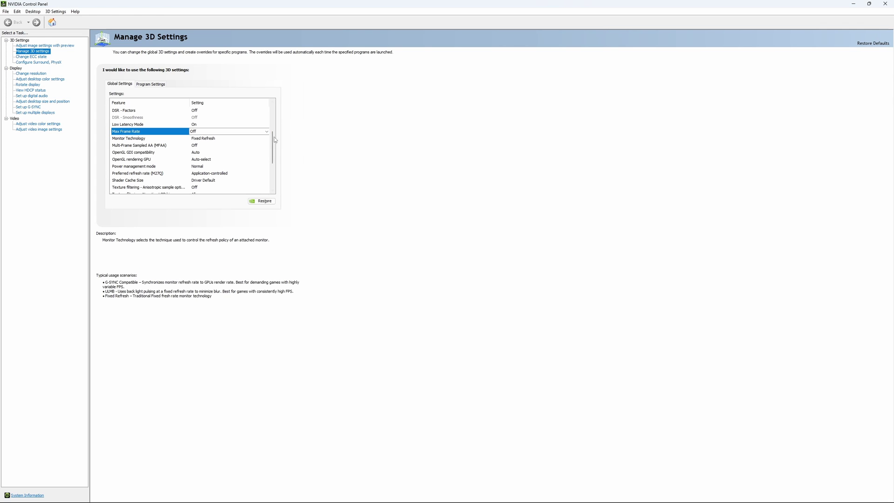
{"action": "scroll", "coordinate": [228, 174], "scroll_direction": "down", "scroll_amount": 3}
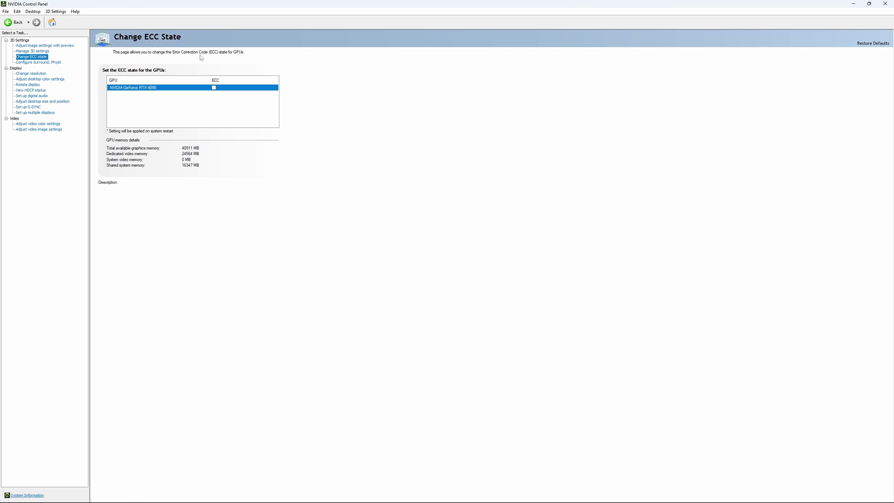
On Change resolution, keep the display at 2560 × 1440 with the 170Hz refresh rate
{"action": "mouse_move", "coordinate": [211, 89]}
{"action": "left_click", "coordinate": [25, 75]}
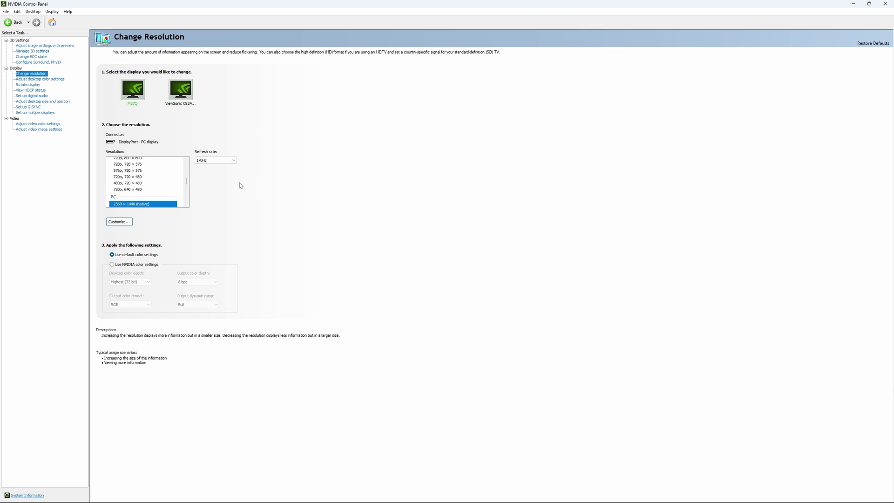
{"action": "left_click", "coordinate": [220, 161]}
{"action": "left_click", "coordinate": [216, 141]}
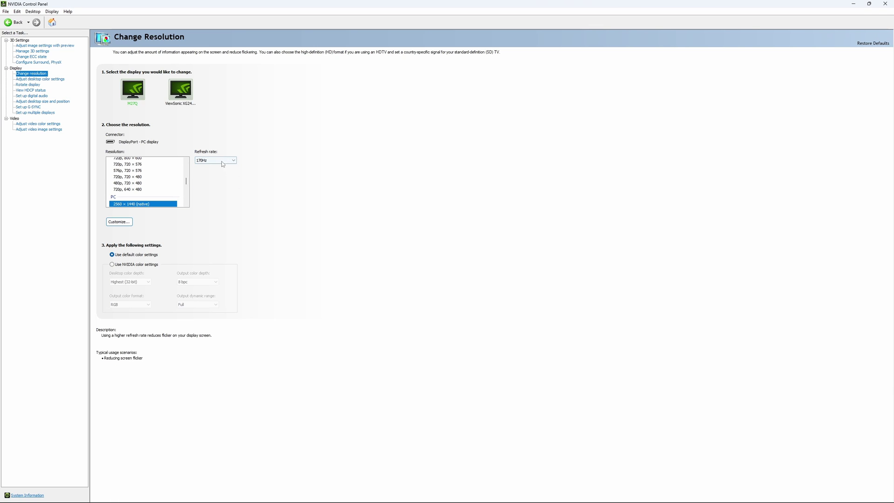
{"action": "left_click", "coordinate": [223, 163]}
{"action": "left_click", "coordinate": [313, 174]}
{"action": "left_click", "coordinate": [217, 161]}
{"action": "left_click", "coordinate": [319, 161]}
Go to Display > Set up G-SYNC and leave G-SYNC Compatible unchecked
{"action": "left_click", "coordinate": [30, 108]}
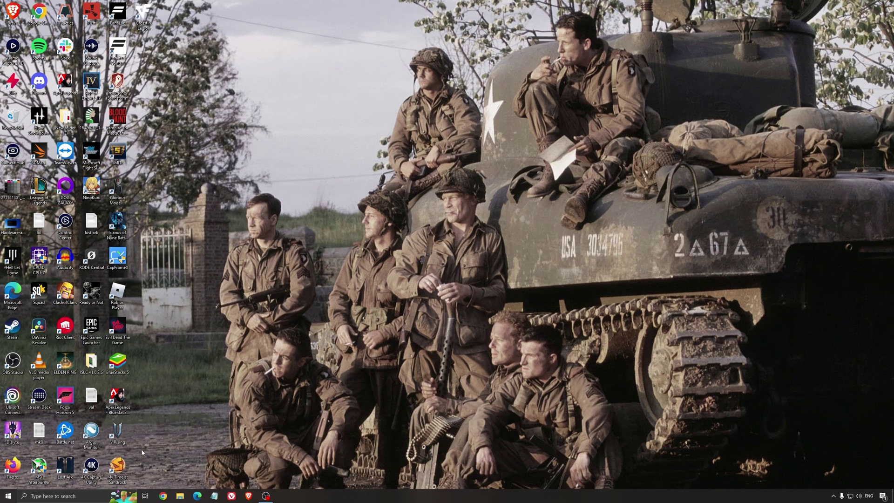
Search 'edit' from the Start menu and open Edit Plan Settings
{"action": "key", "text": "super"}
{"action": "type", "text": "edit"}
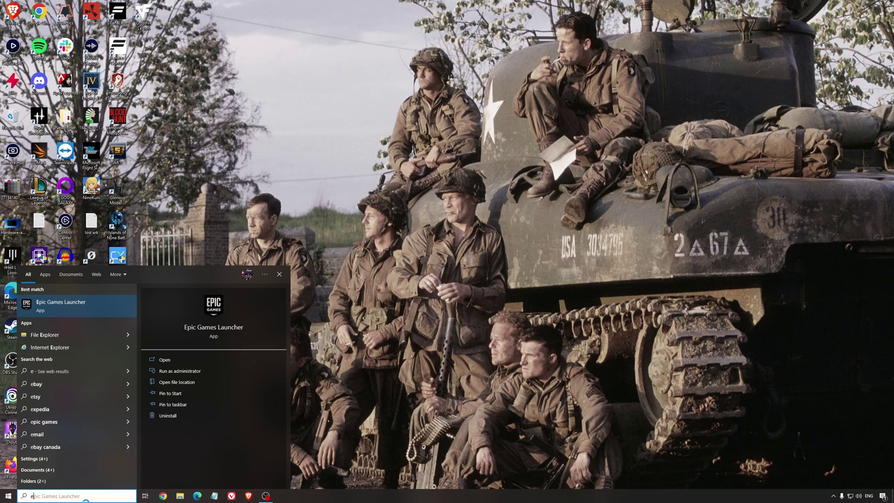
{"action": "key", "text": "Return"}
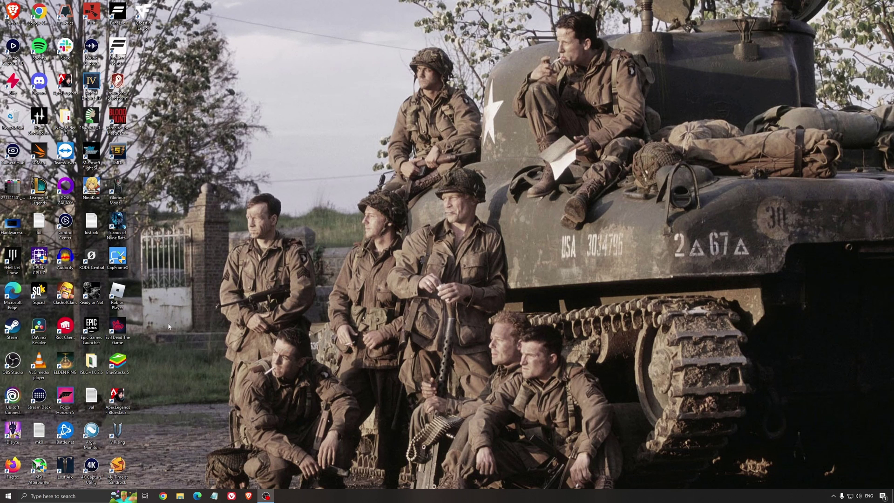
Launch ISLC v1.0.2.6, start it with 1024 MB and 16000 MB thresholds, and minimize it
{"action": "double_click", "coordinate": [91, 361]}
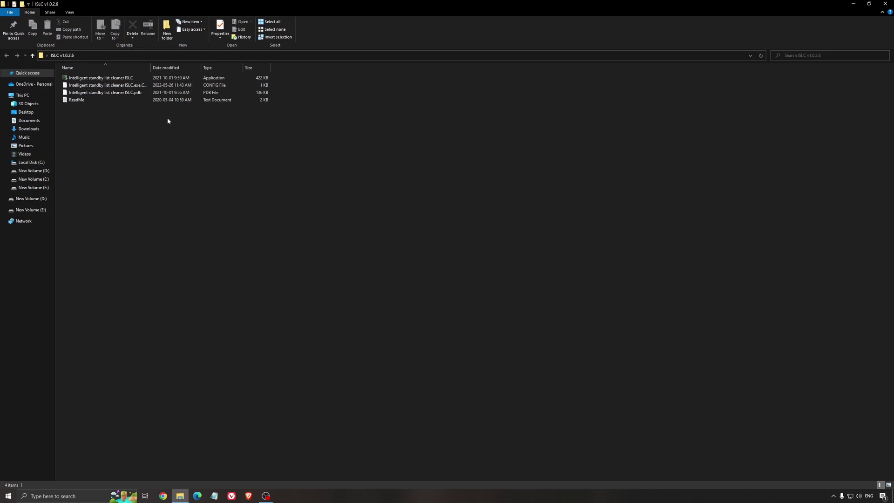
{"action": "left_click", "coordinate": [124, 79]}
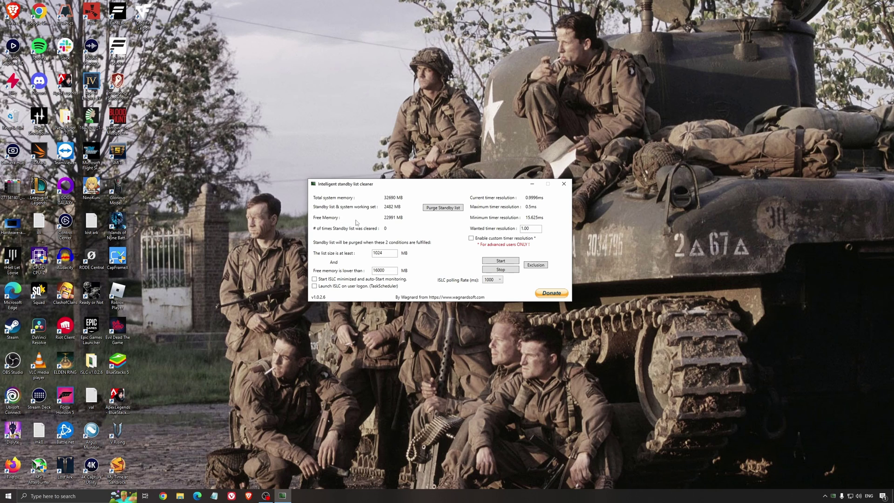
{"action": "left_click_drag", "start_coordinate": [377, 188], "coordinate": [374, 192]}
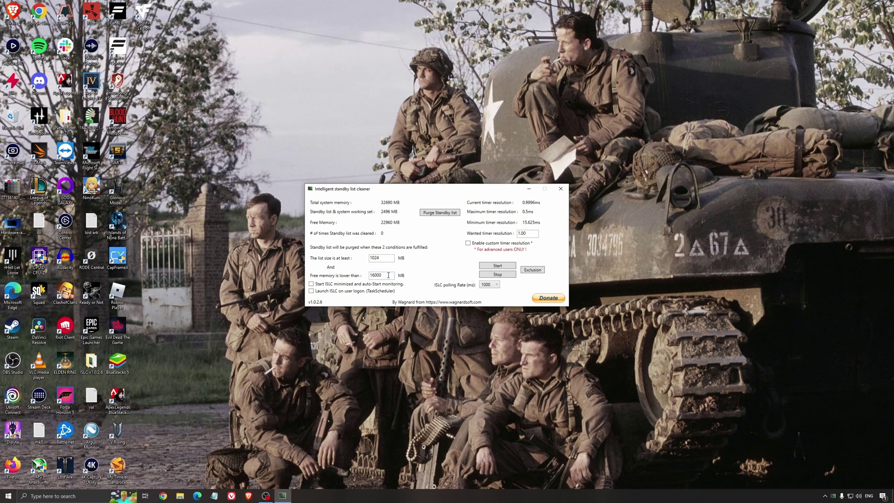
{"action": "left_click_drag", "start_coordinate": [390, 276], "coordinate": [347, 275]}
{"action": "left_click", "coordinate": [494, 265]}
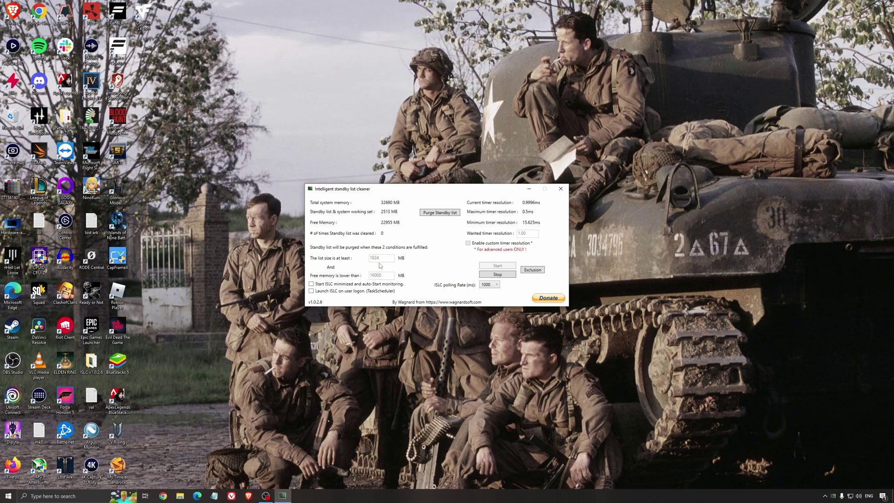
{"action": "left_click_drag", "start_coordinate": [473, 188], "coordinate": [503, 187]}
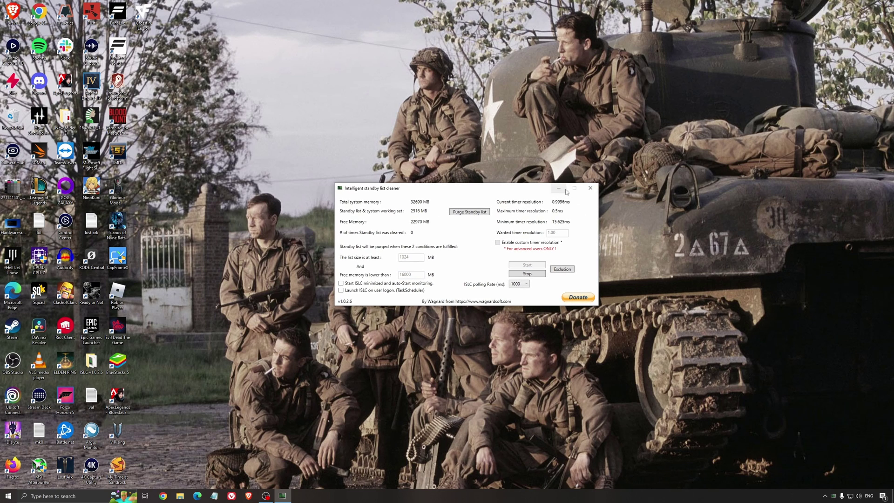
{"action": "left_click", "coordinate": [558, 188]}
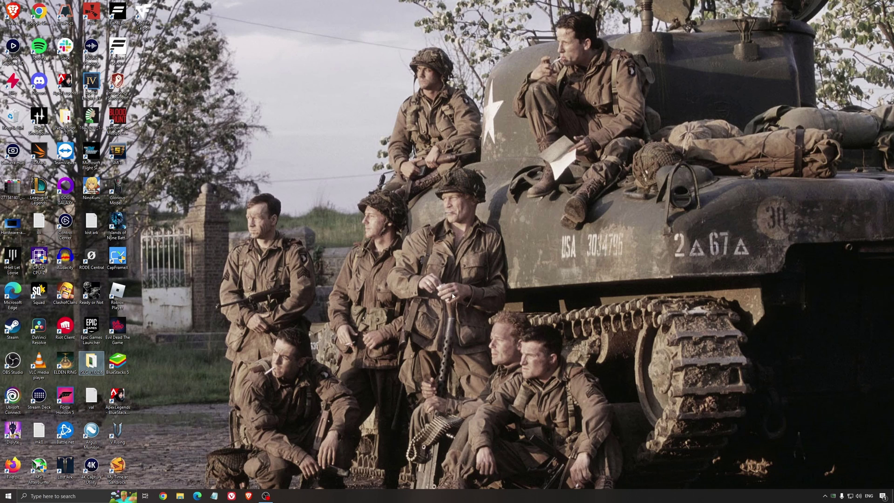
Clear the desktop icon selection, leaving ISLC monitoring minimized in the background
{"action": "left_click", "coordinate": [433, 258]}
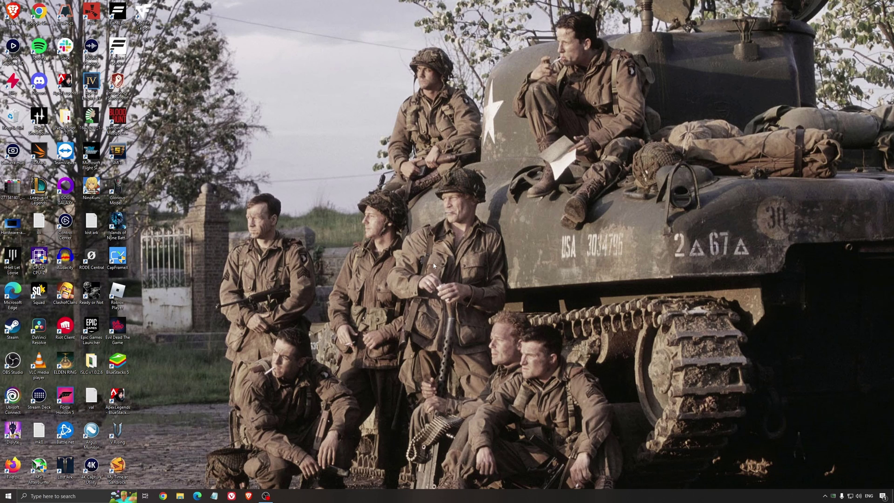